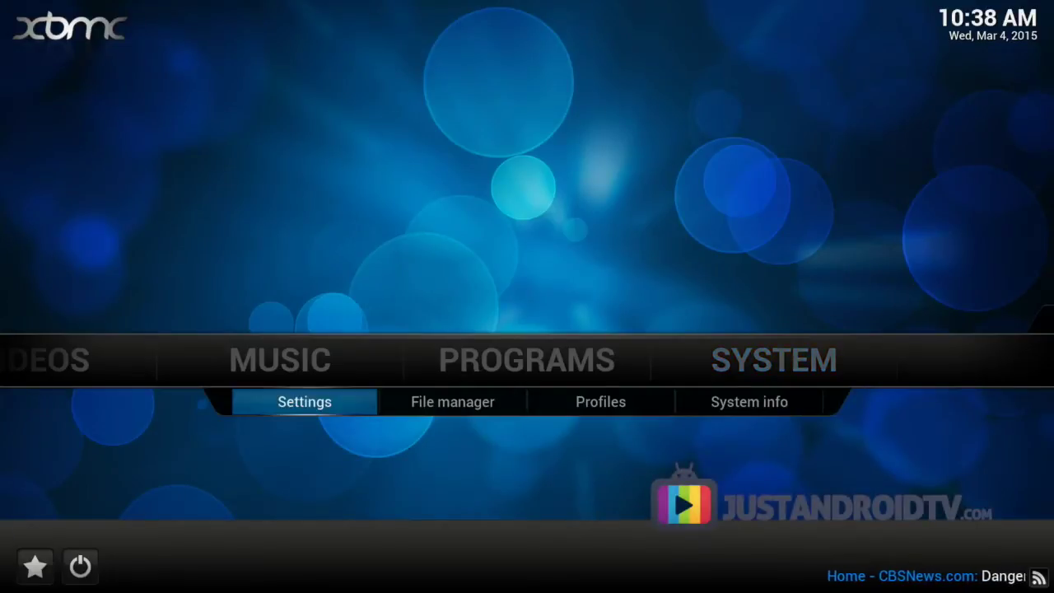
Go to System > File manager and start adding a new file source
key("Right")
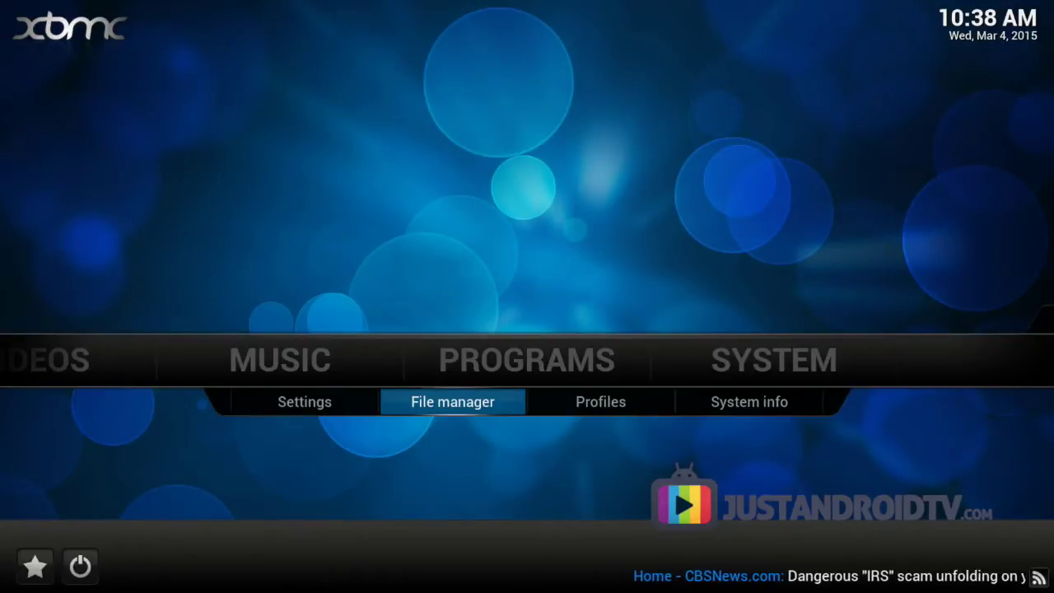
key("Return")
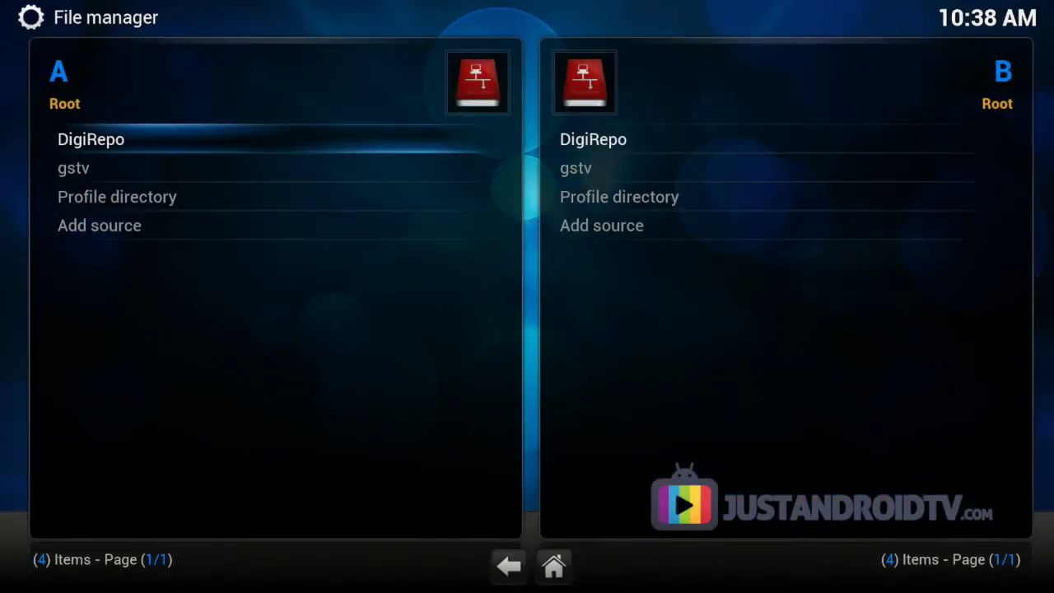
key("Down")
key("Down")
key("Down")
key("Return")
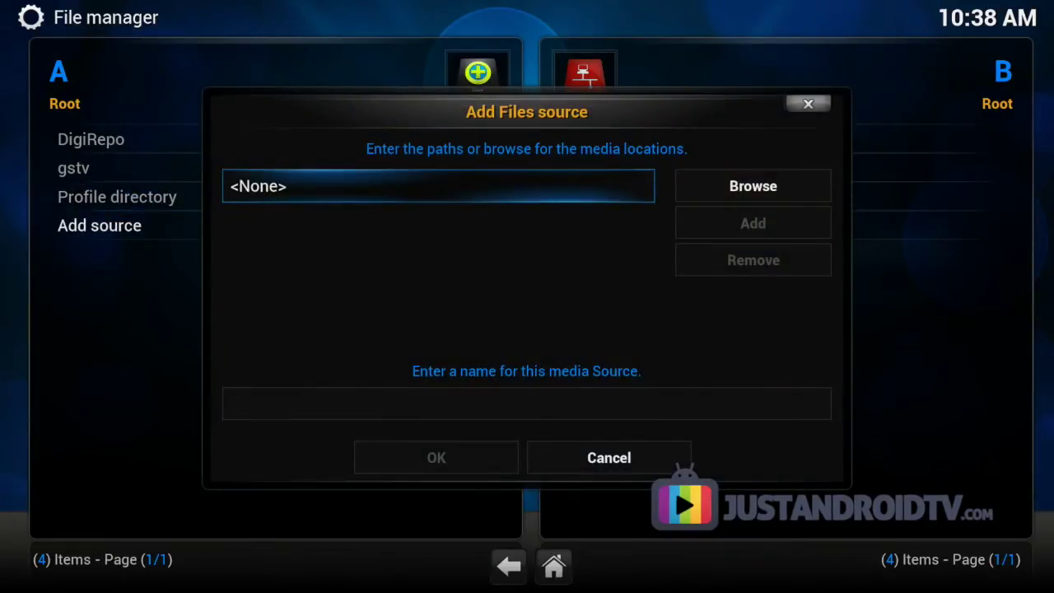
key("Return")
type("htt")
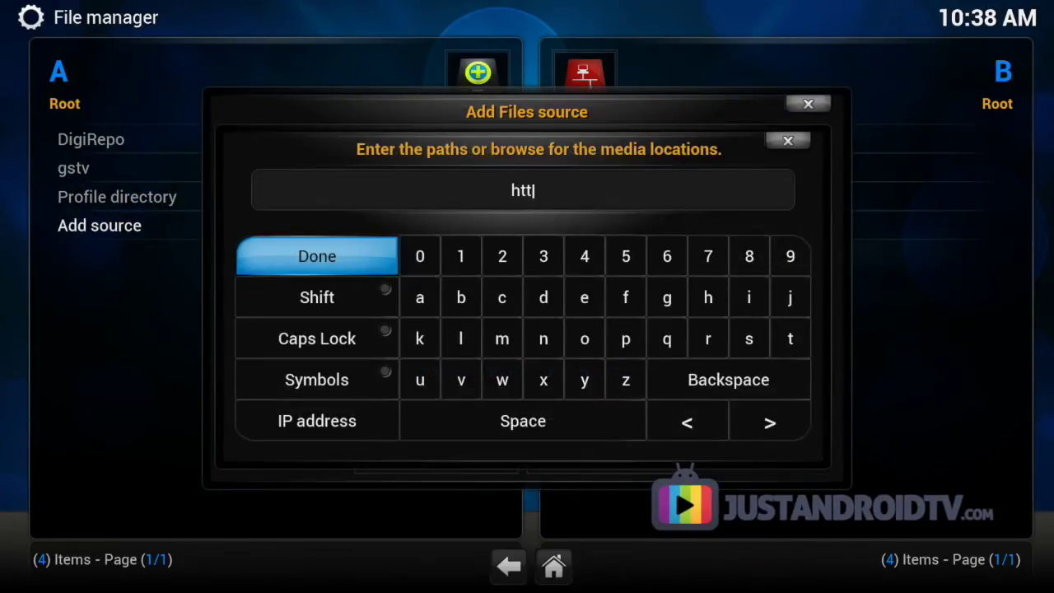
type("p://")
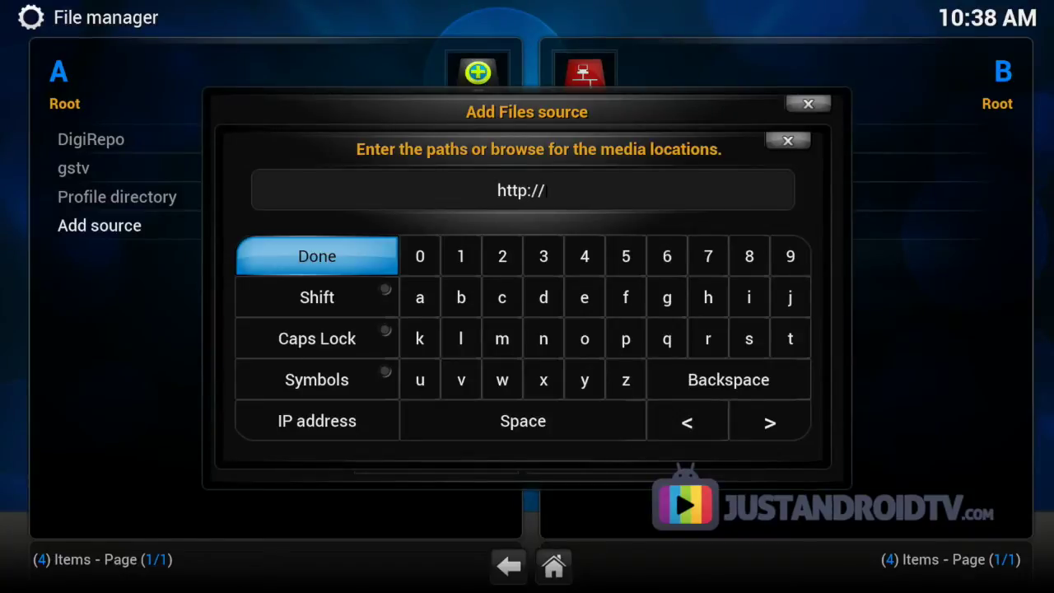
type("fusion")
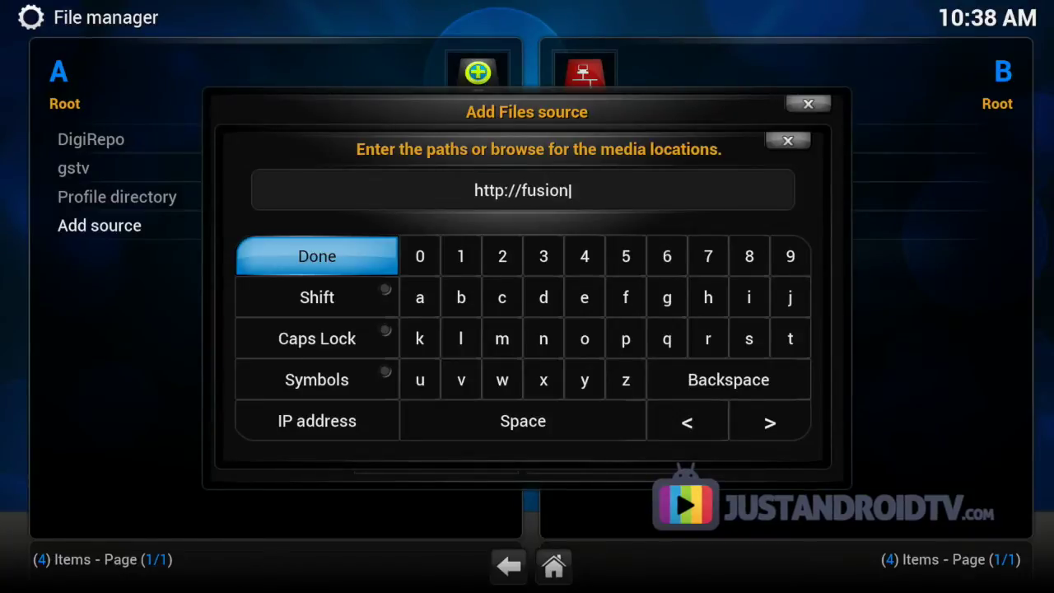
type(".")
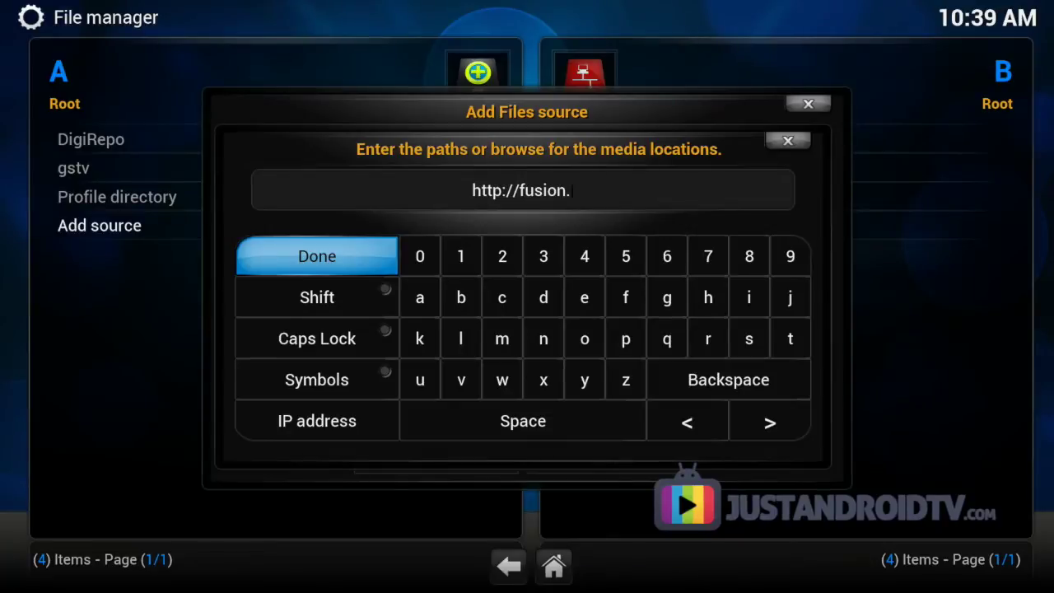
type("tvaddo")
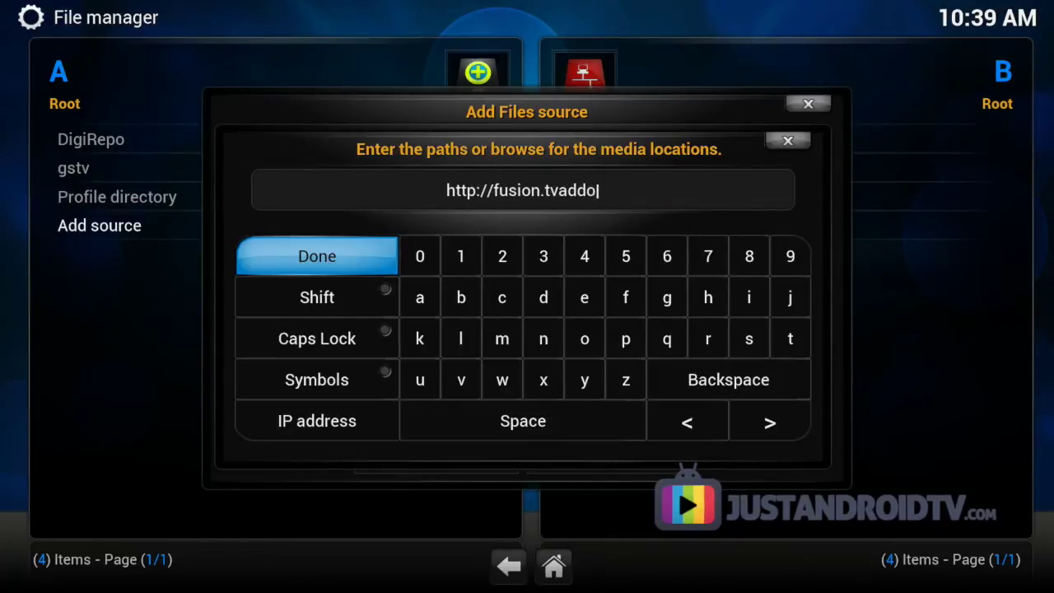
type("ns.ag")
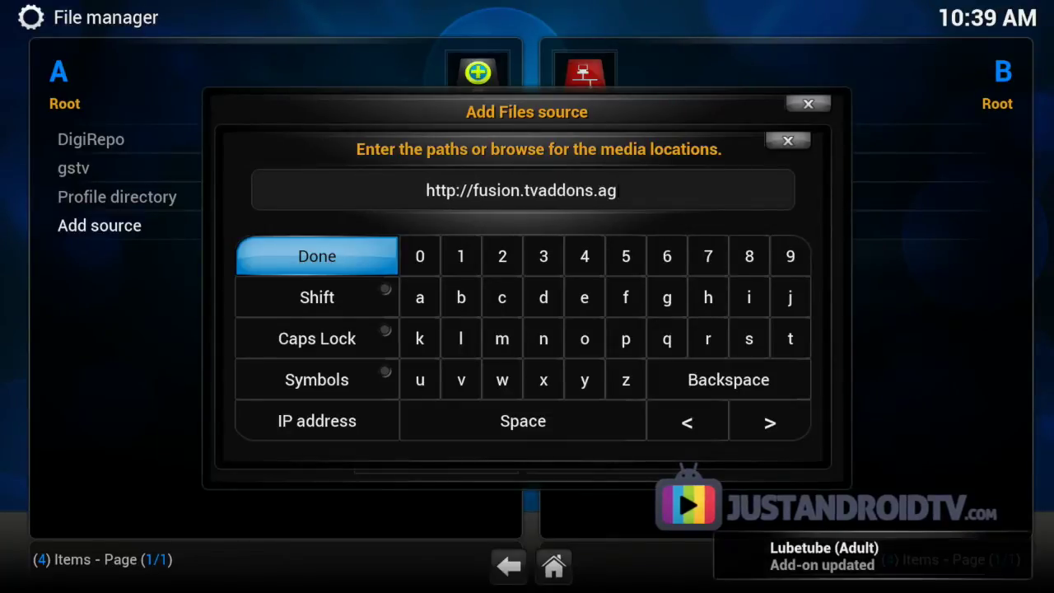
key("Return")
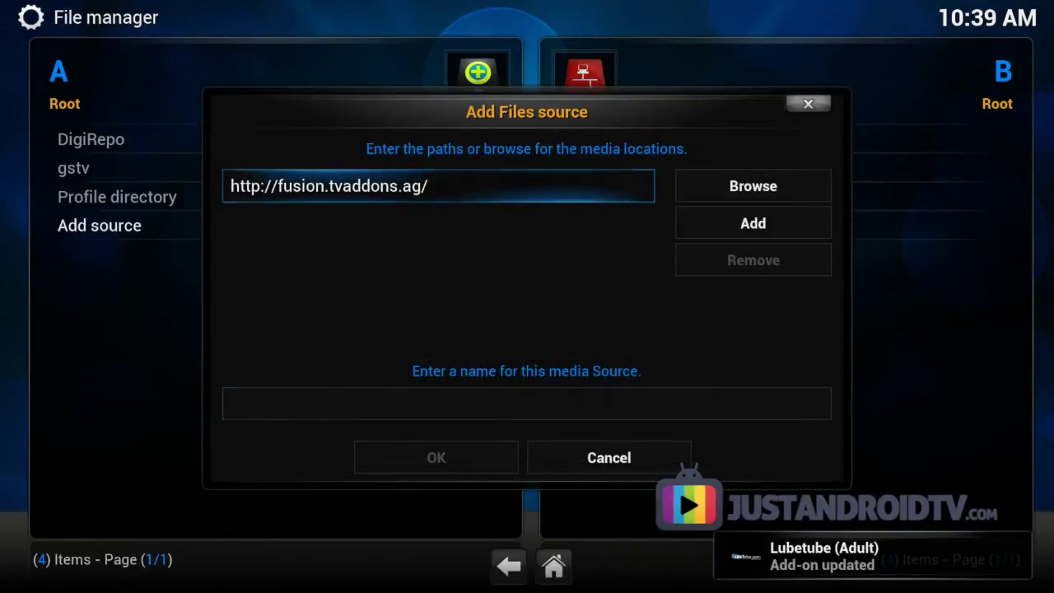
Name the source 'fusion' and save it
key("Down")
key("Up")
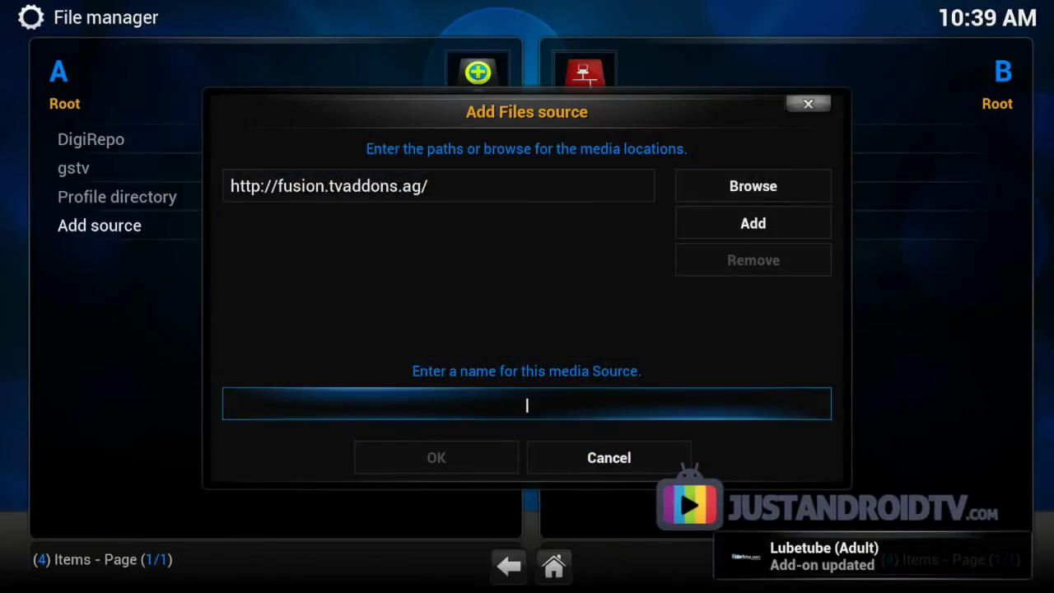
type("gl")
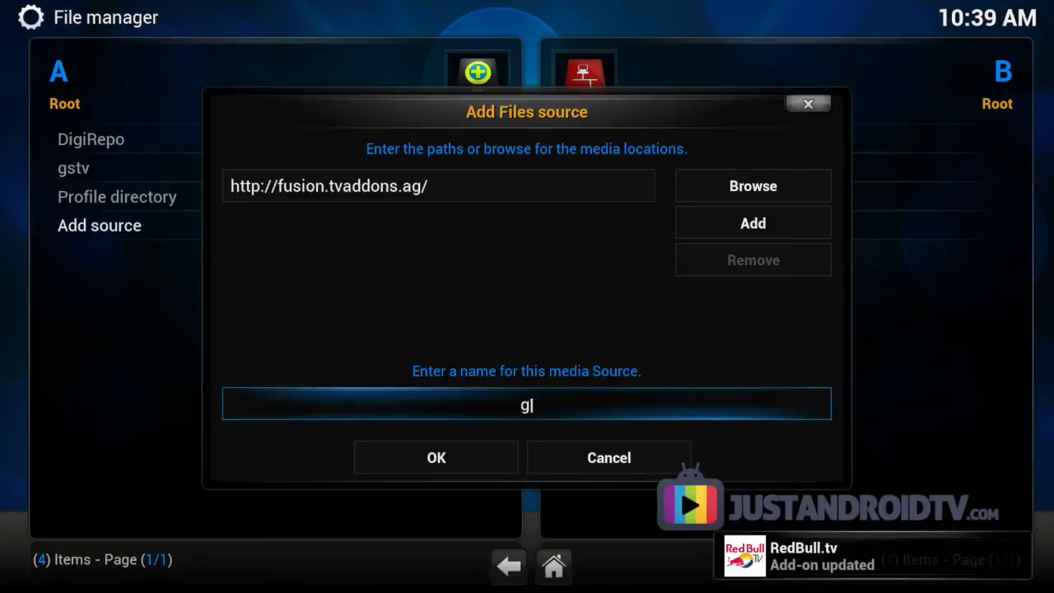
key("BackSpace")
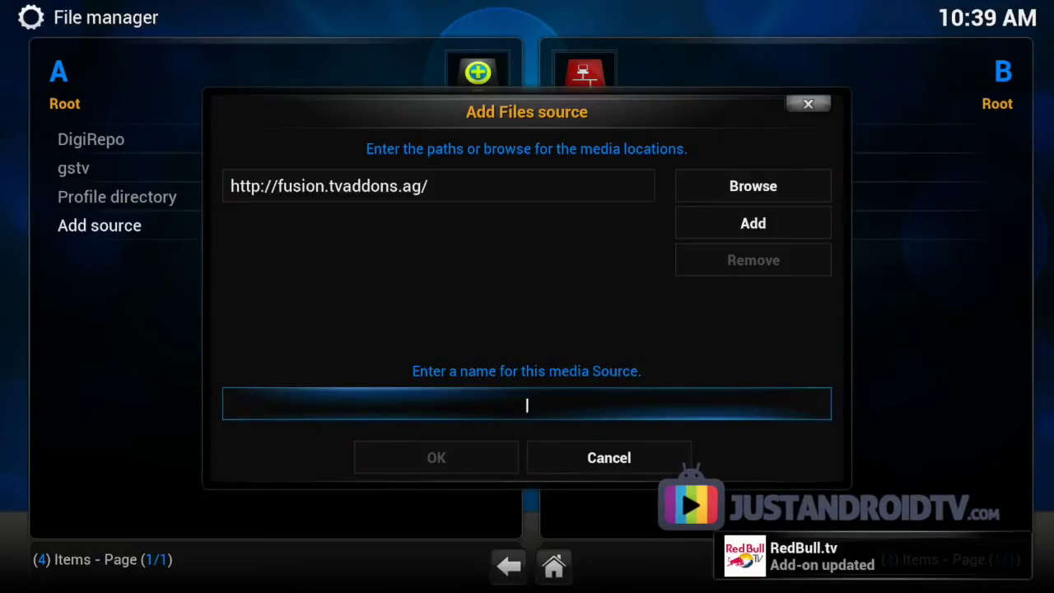
type("fusion")
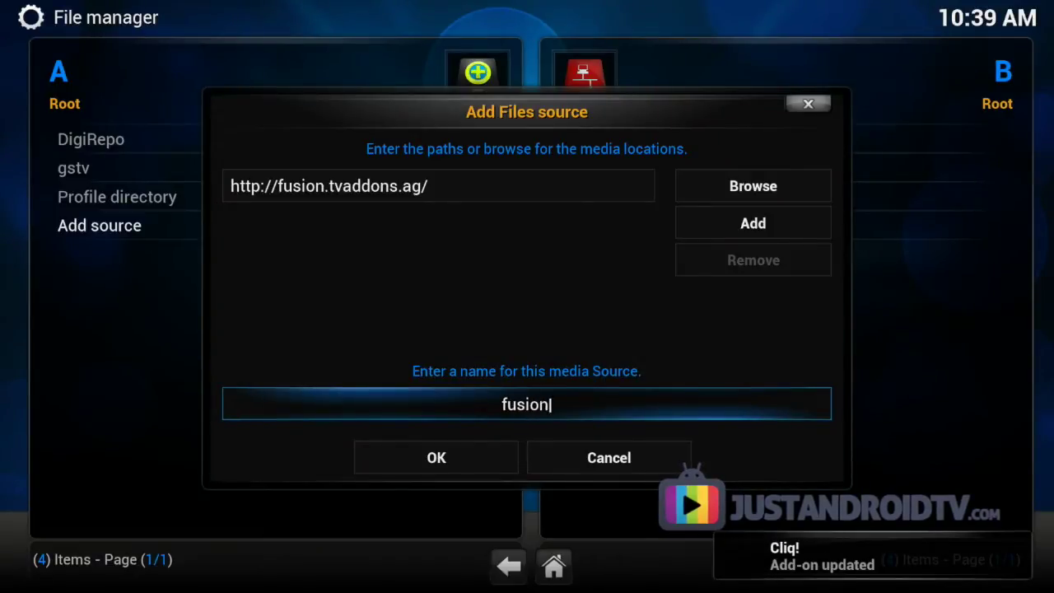
key("Down")
key("Left")
key("Return")
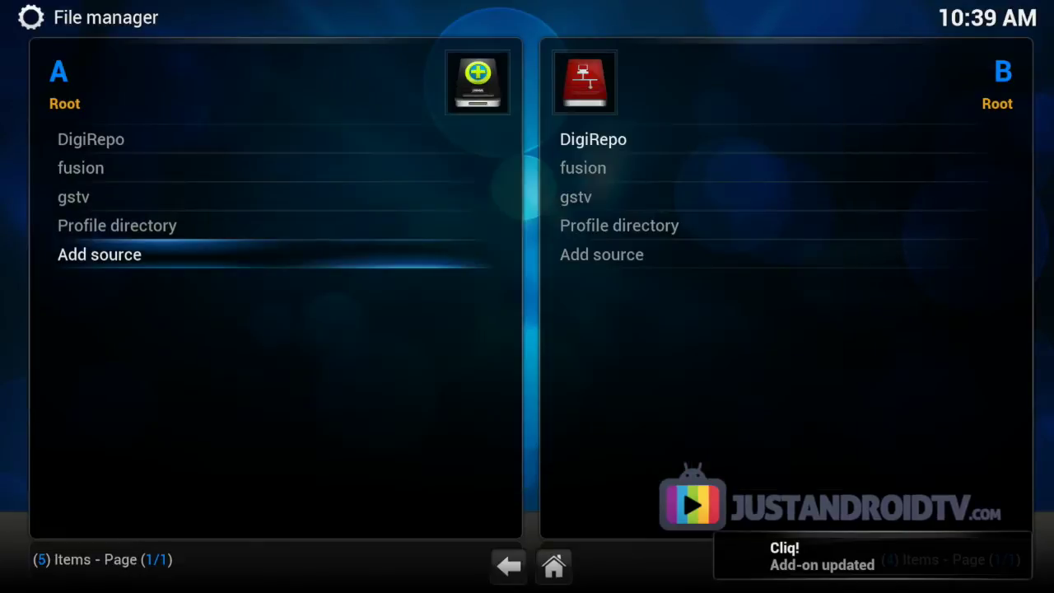
Go to System settings and open Add-ons > Install from zip file
key("Escape")
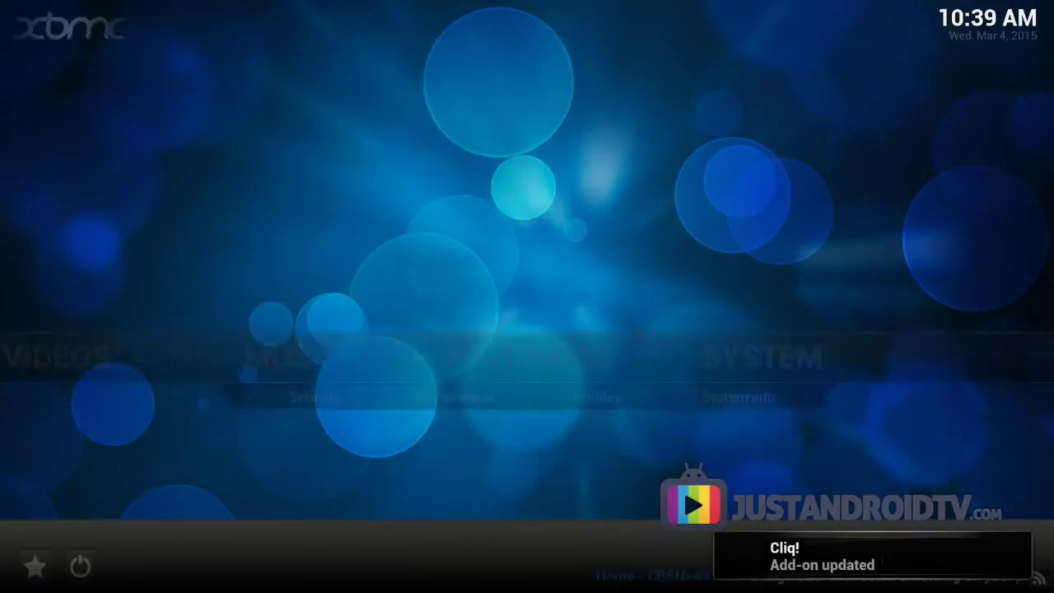
key("Return")
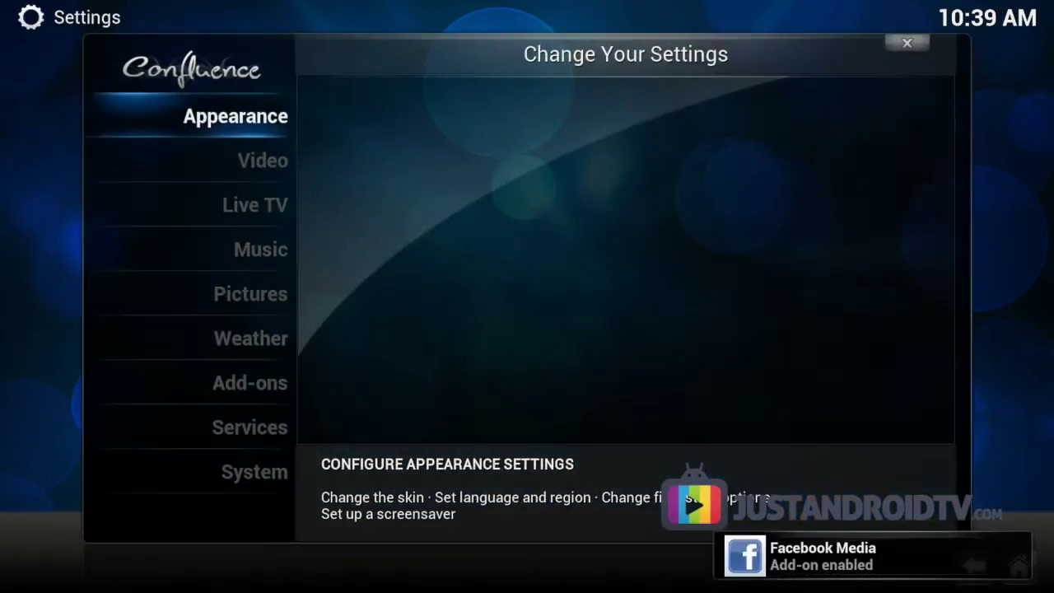
key("Down")
key("Down")
key("Down")
key("Return")
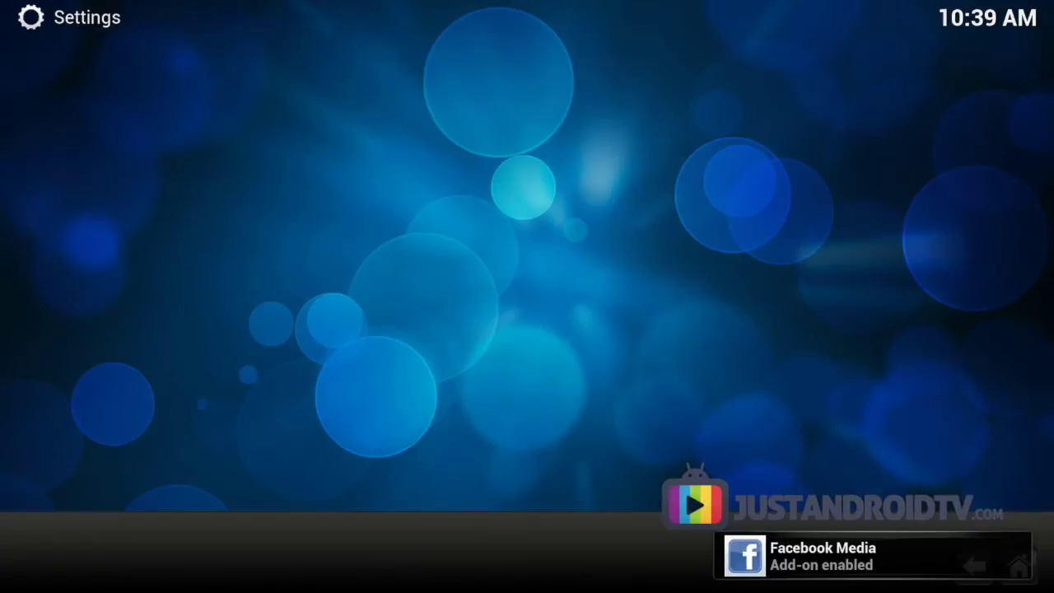
key("Down")
key("Down")
key("Down")
Install plugin.video.hubwizard-1.1.9.zip from fusion's start-here folder, then return home
key("Down")
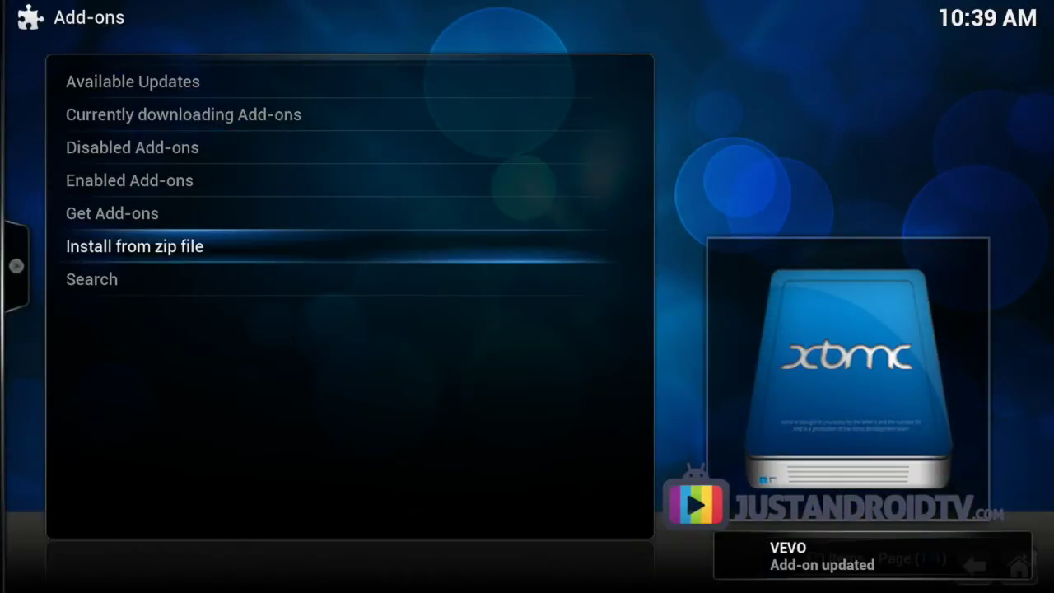
key("Return")
key("Down")
key("Down")
key("Down")
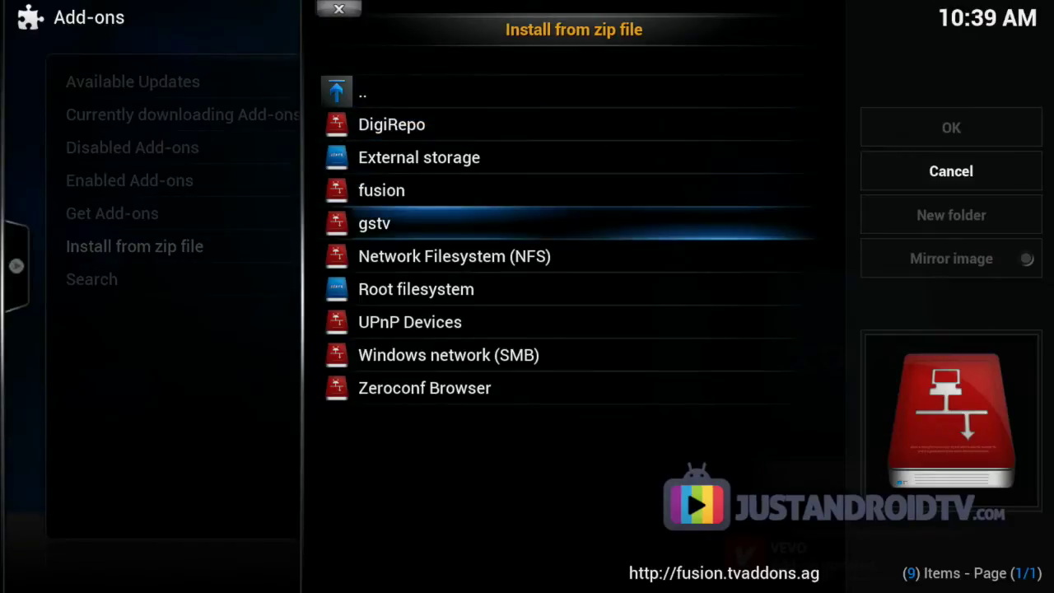
key("Up")
key("Return")
key("Down")
key("Down")
key("Down")
key("Down")
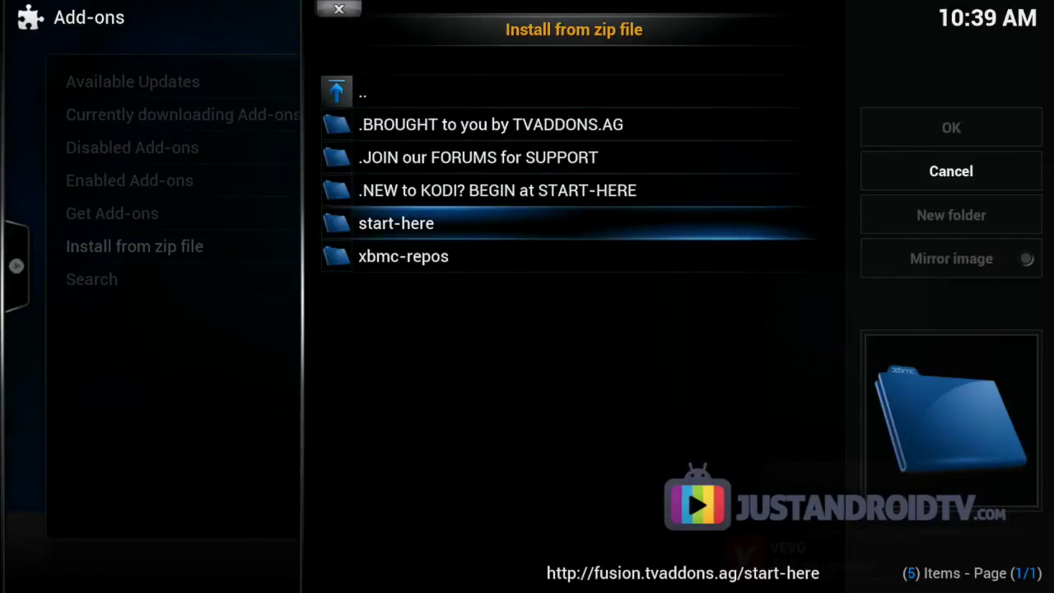
key("Return")
key("Down")
key("Down")
key("Down")
key("Down")
key("Down")
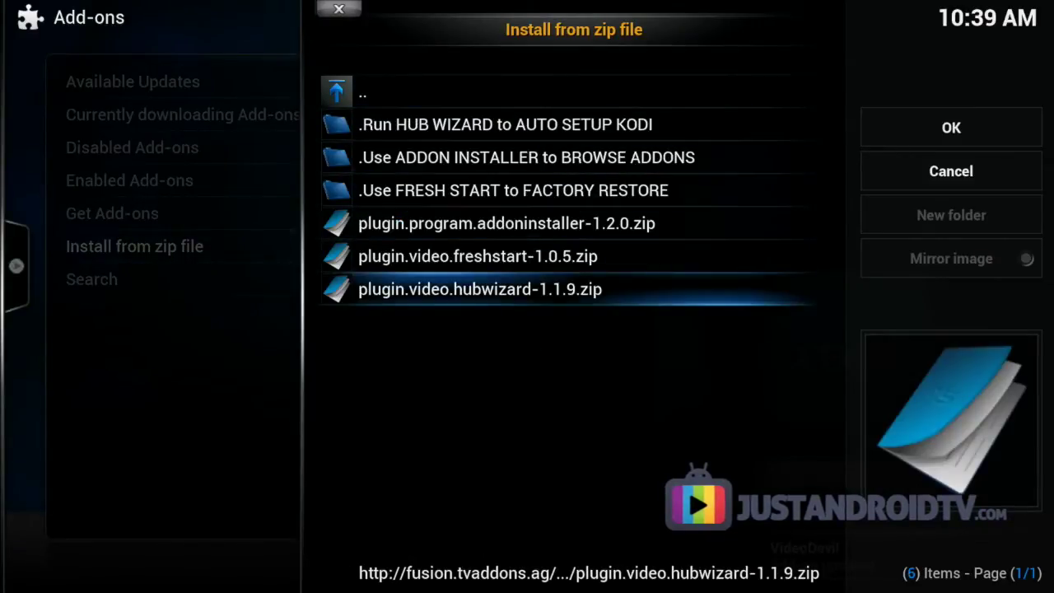
key("Return")
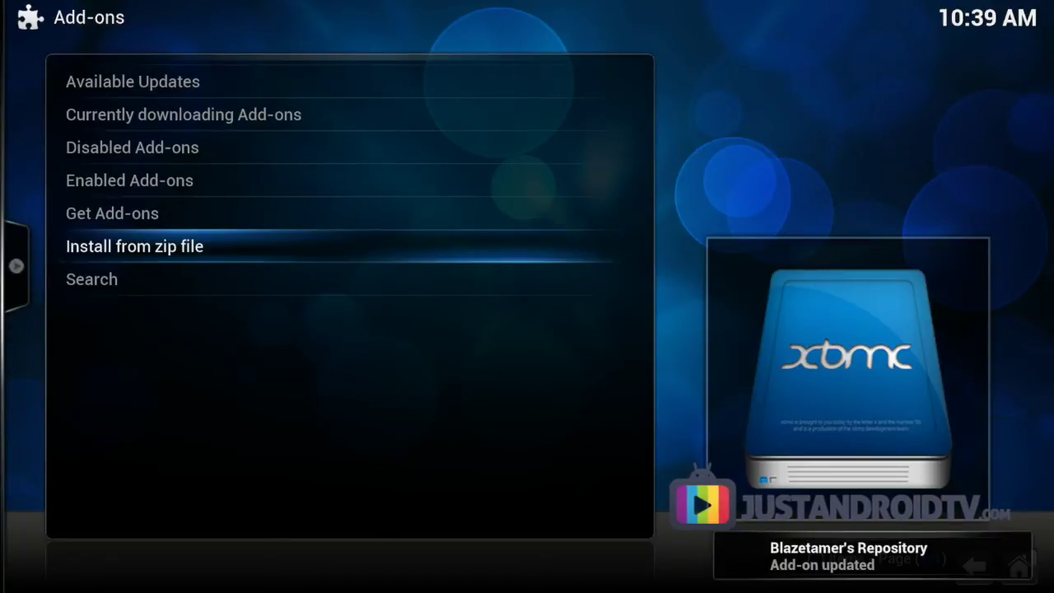
key("Escape")
key("Escape")
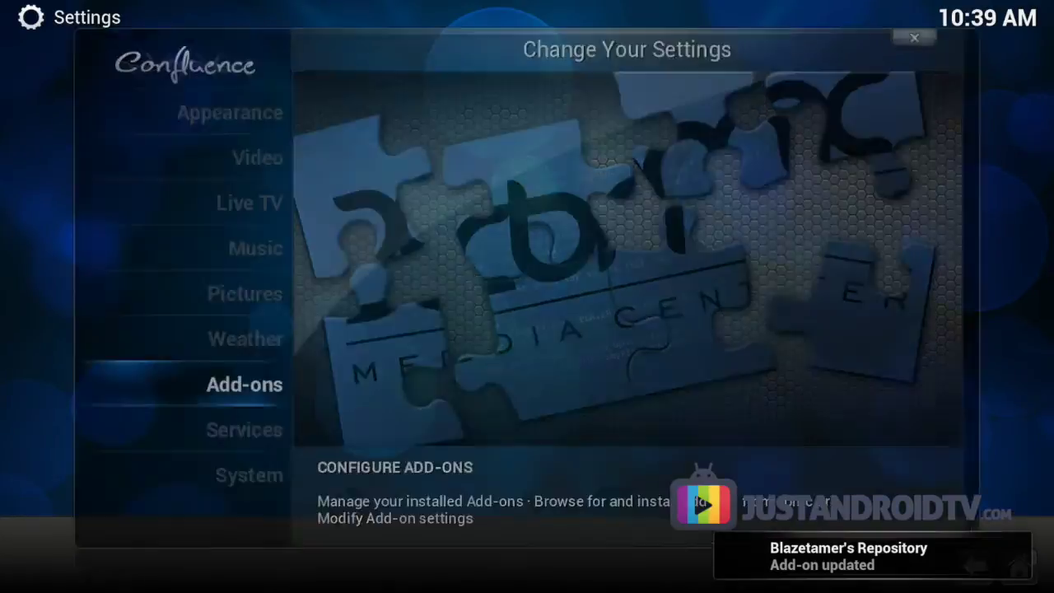
key("Left")
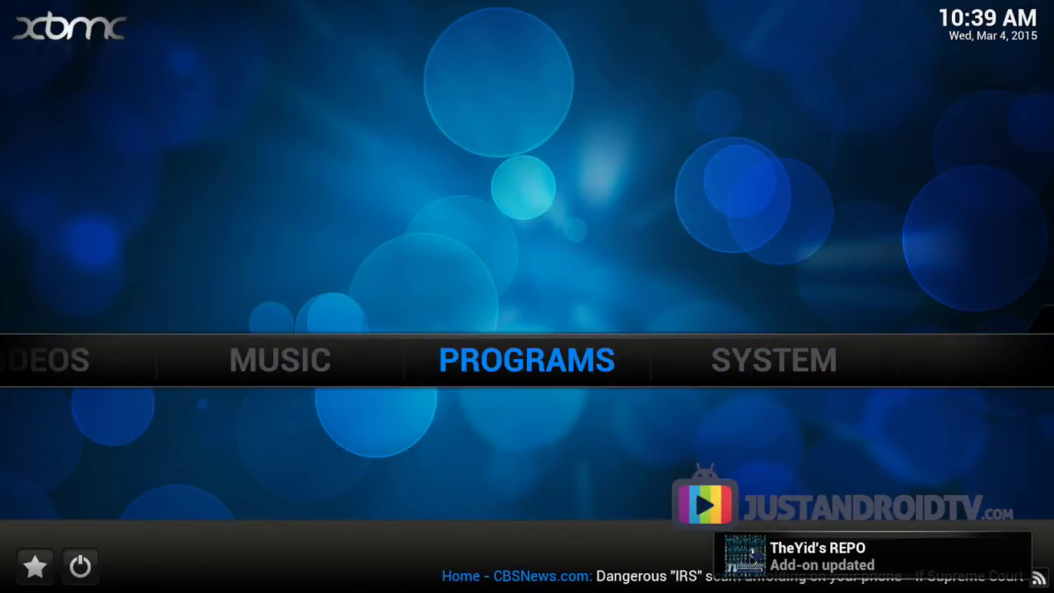
Open Programs > Program Add-ons, dismiss the Version Check notice and launch Config Wizard 1.1.9
key("Return")
key("Down")
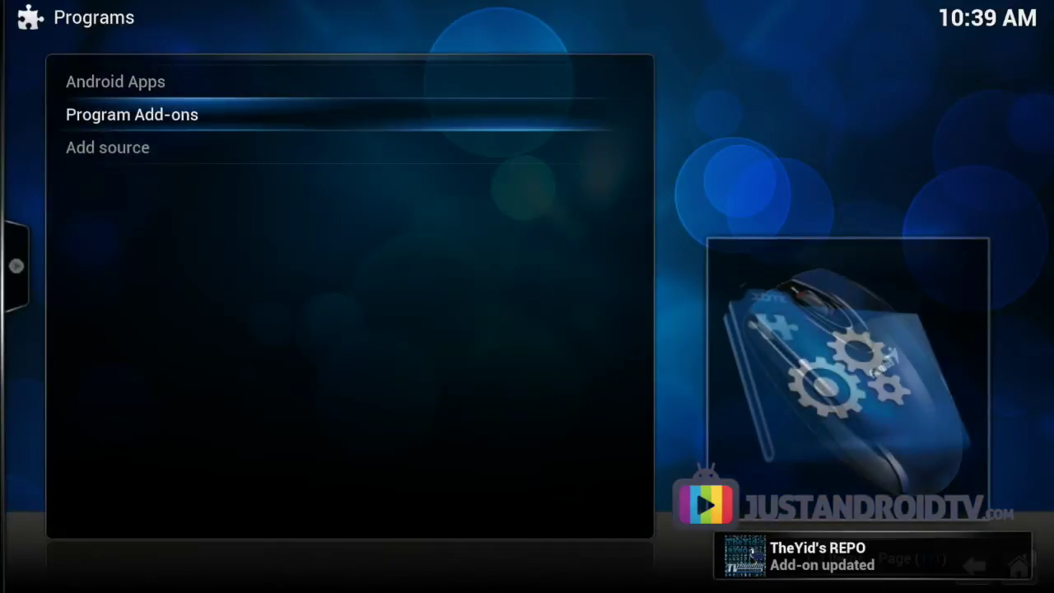
key("Return")
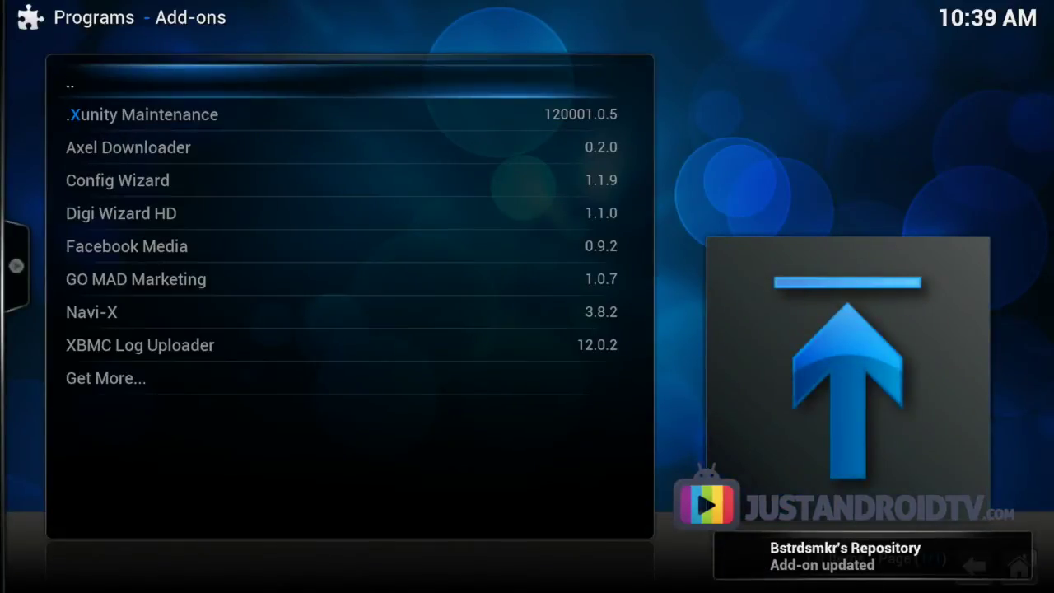
key("Down")
key("Down")
key("Down")
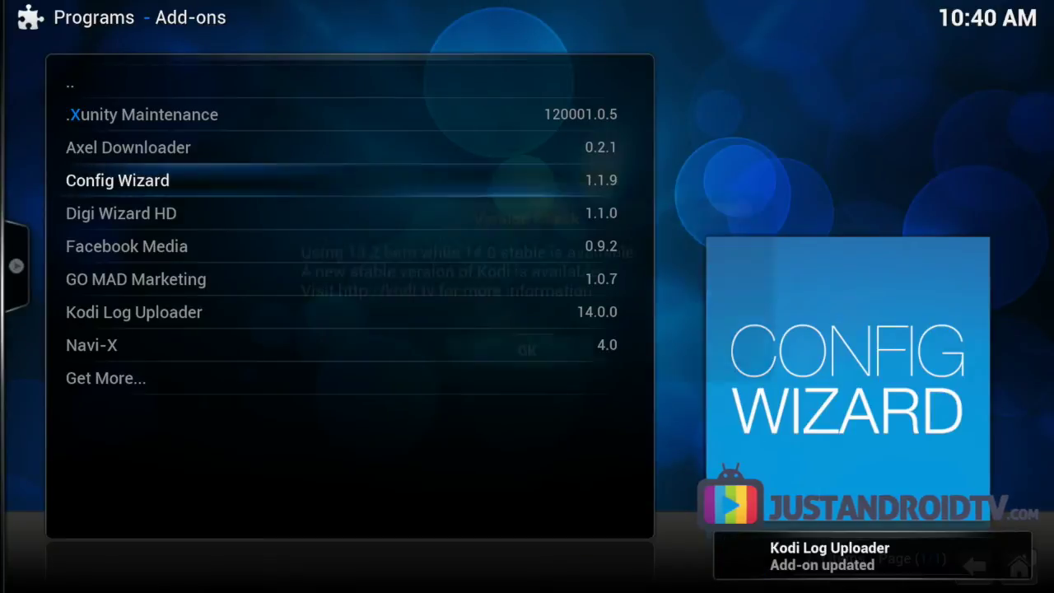
key("Return")
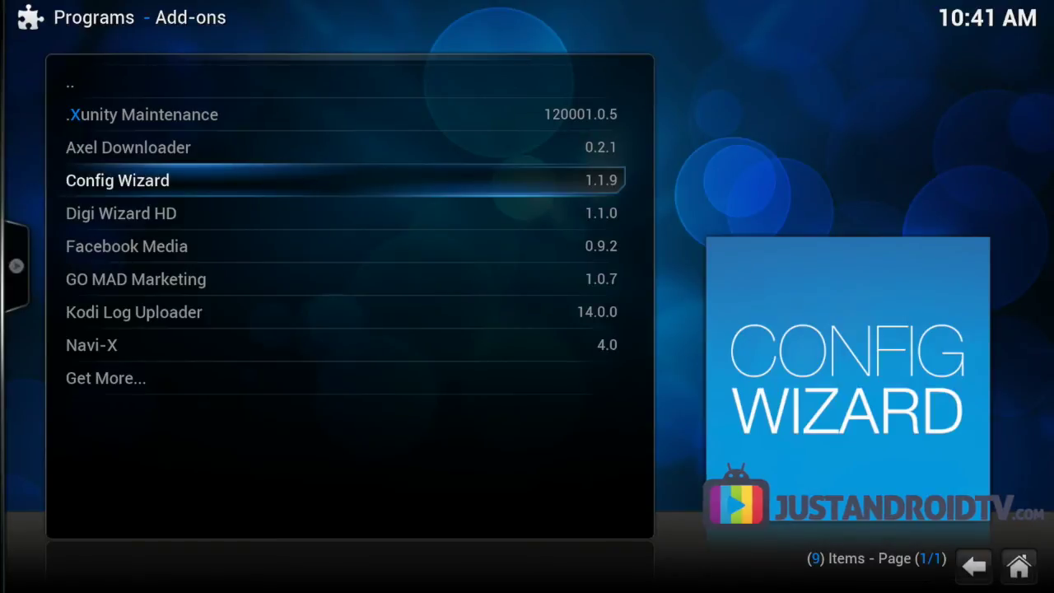
key("Return")
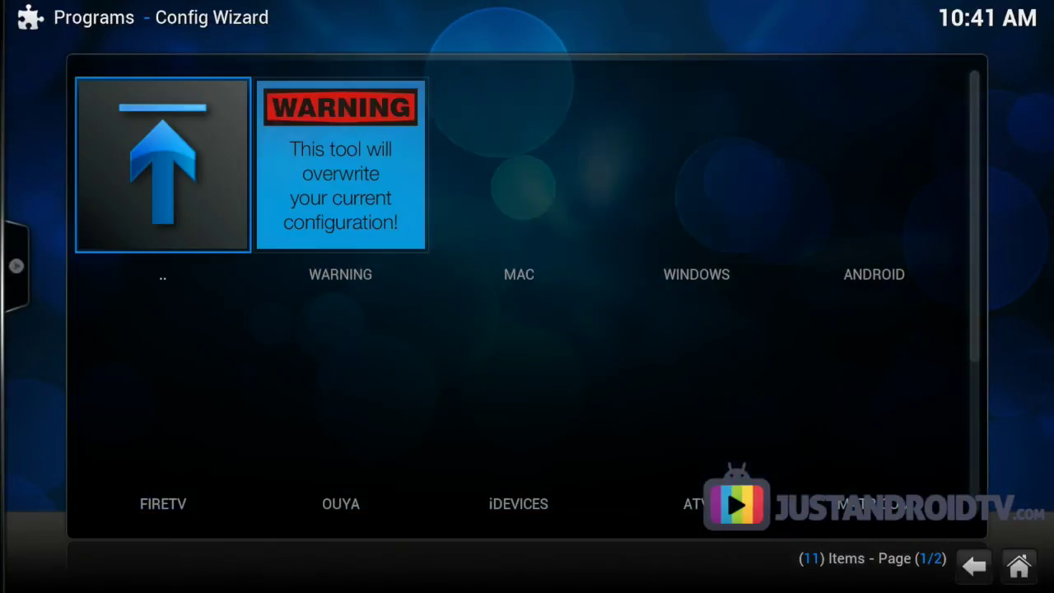
Choose ANDROID in Config Wizard and answer Yes to TVADDONS customizing the add-on selection
key("Right")
key("Down")
key("Right")
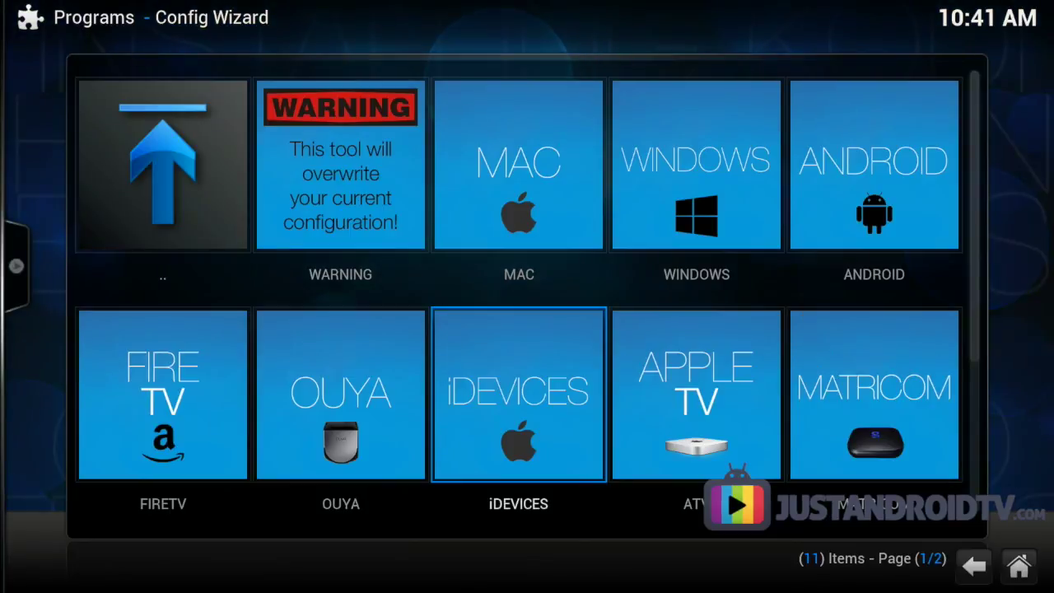
key("Up")
key("Right")
key("Right")
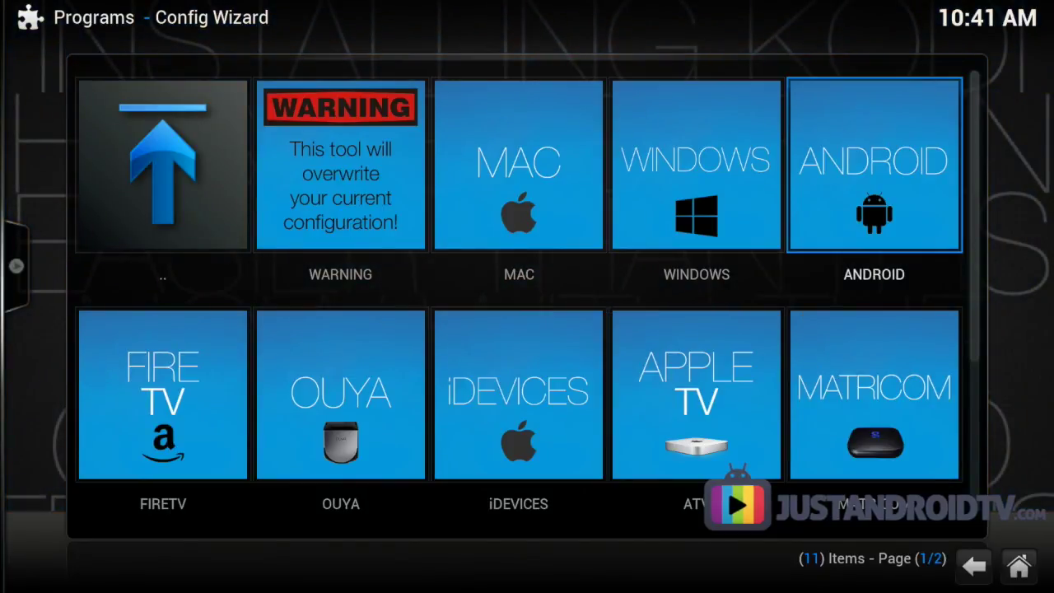
key("Return")
key("Left")
key("Return")
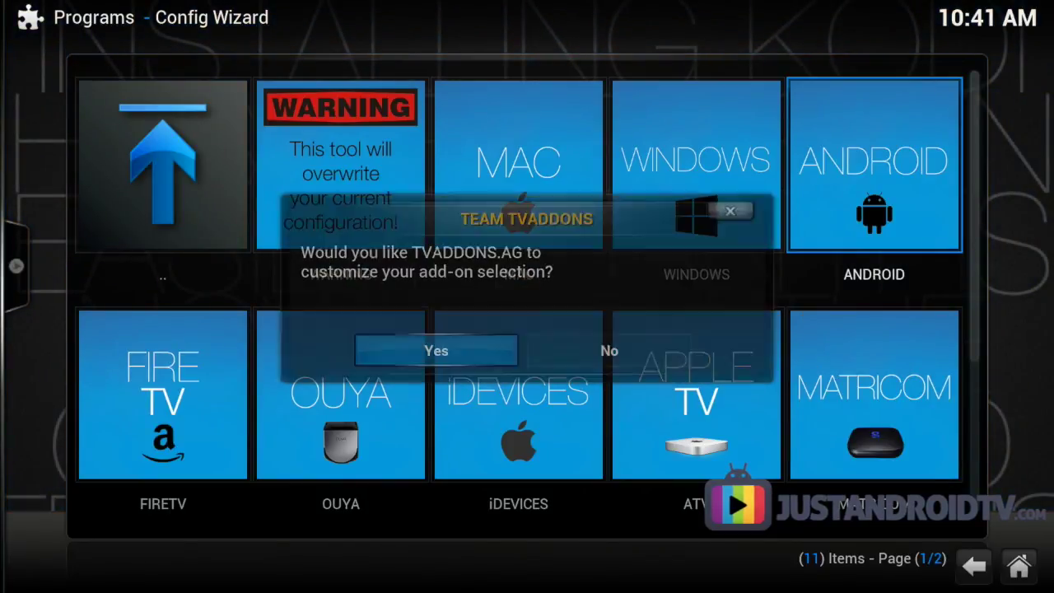